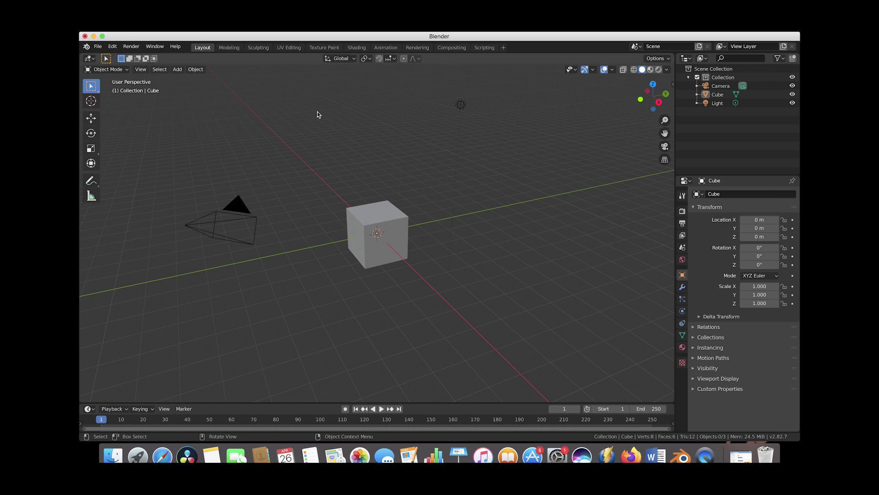
In Preferences > Add-ons, choose installfireshaderkhaos.zip from the Recent dowloads folder to install.
click(113, 46)
click(134, 170)
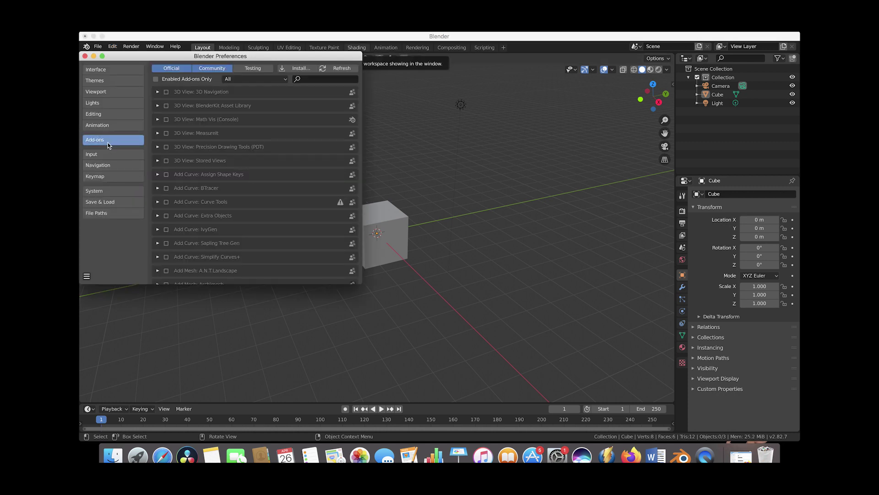
click(300, 68)
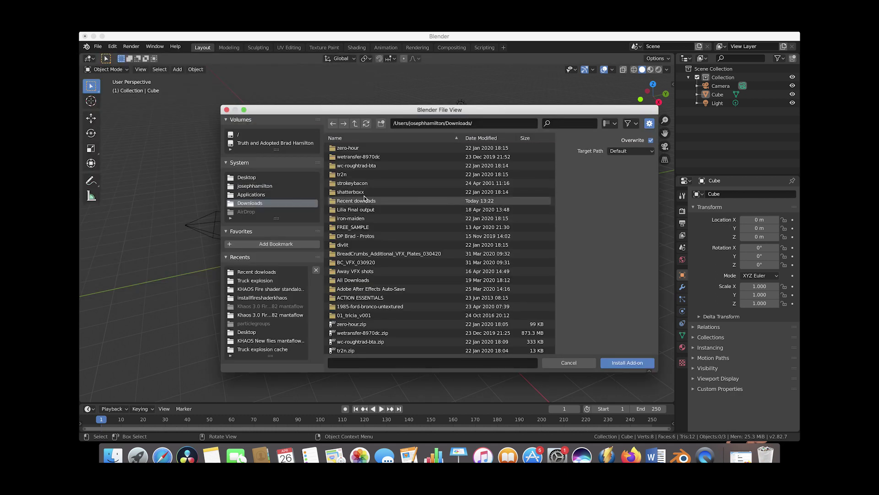
double_click(345, 201)
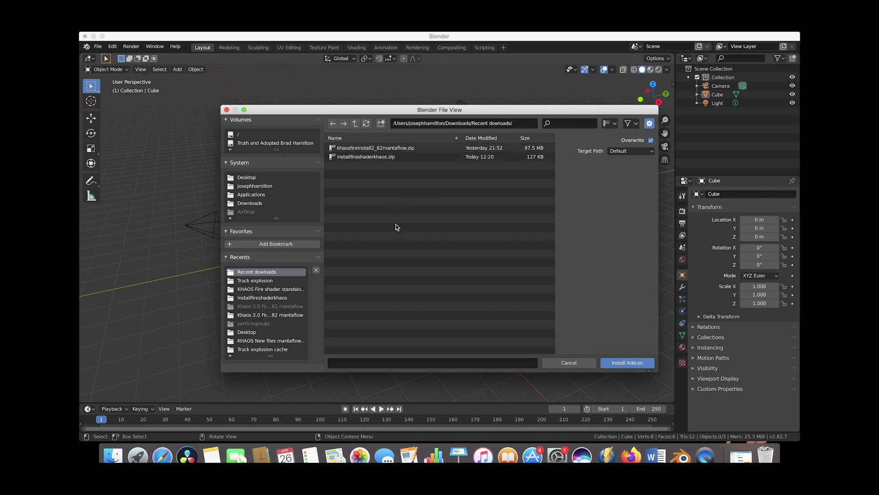
click(366, 158)
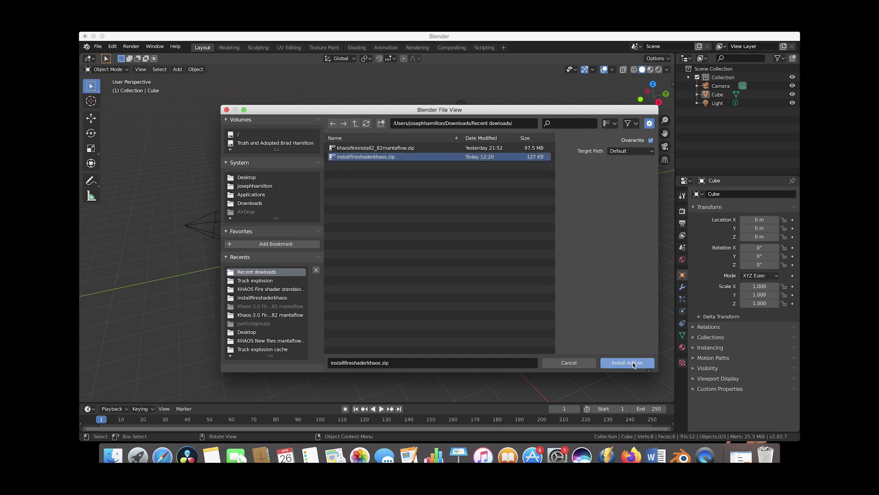
click(634, 363)
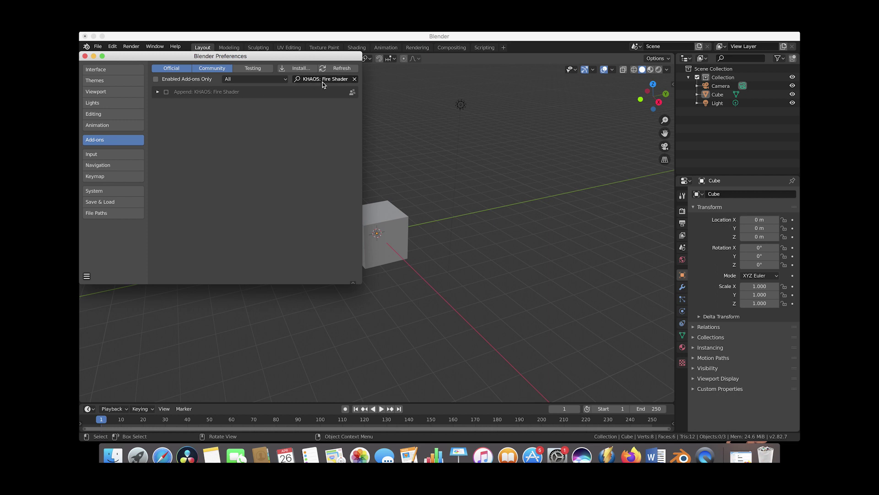
Enable the KHAOS: Fire Shader add-on, close Preferences, and show the viewport sidebar.
click(167, 92)
click(85, 56)
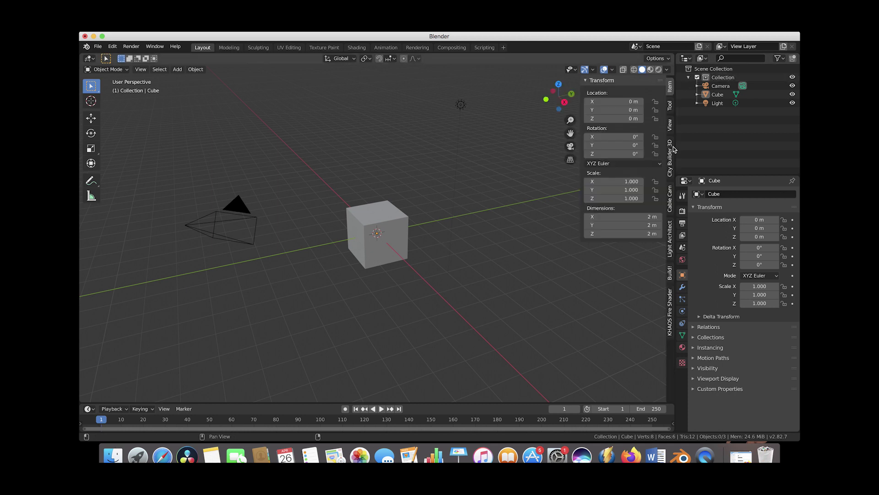
click(672, 84)
Append the KHAOS Fire Shader from its sidebar tab and scale the cube up about 2x.
click(671, 315)
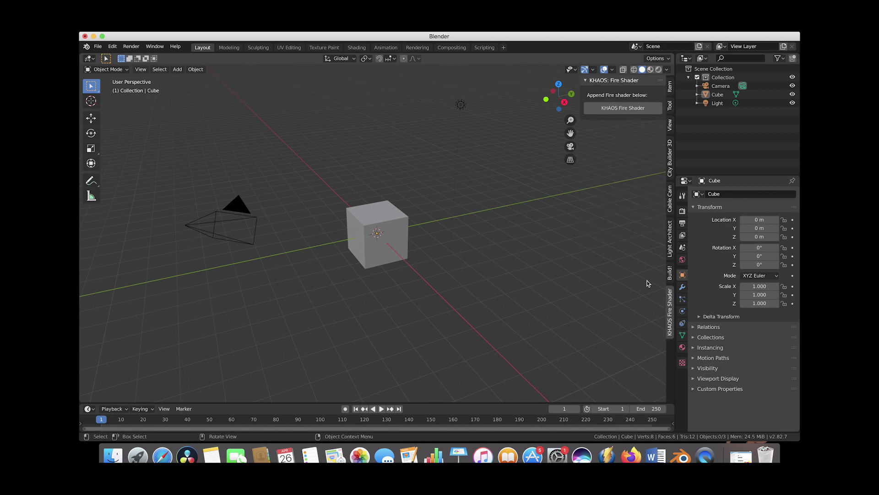
click(622, 109)
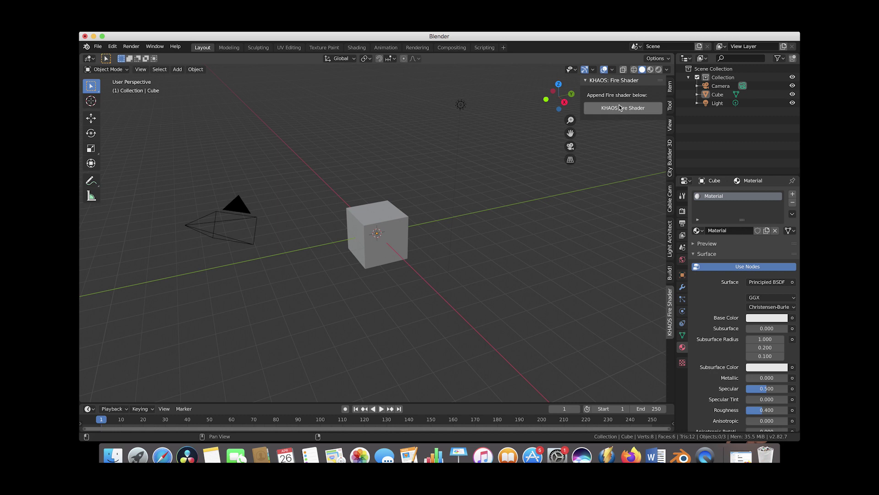
click(380, 219)
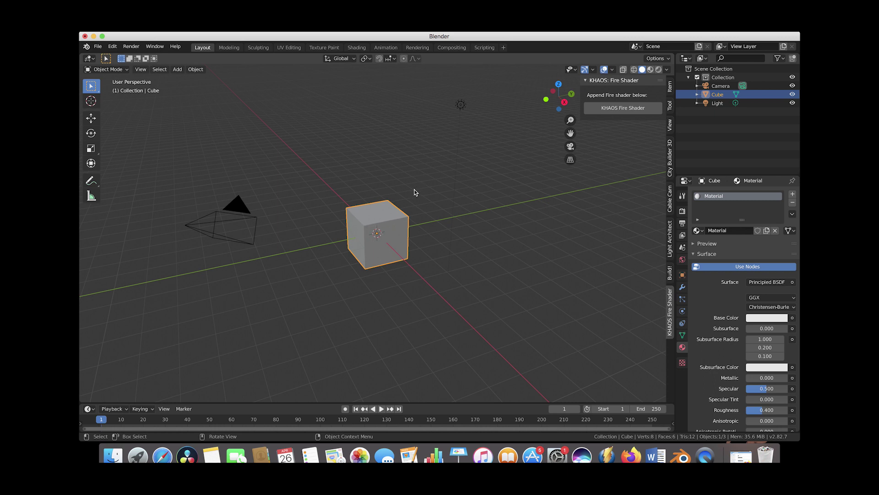
key(s)
click(386, 248)
click(590, 142)
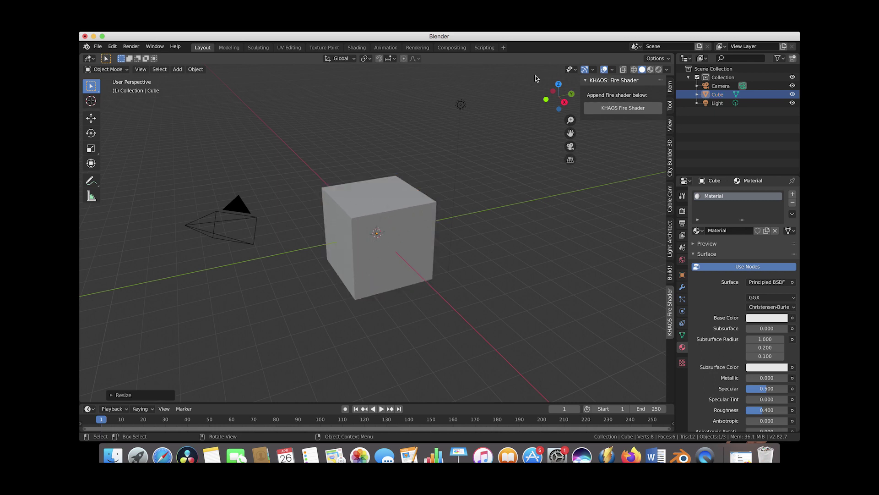
Assign the KHAOS Fire Shader material to the cube and expand its Volume and Smoke/Fire ramp.
click(624, 109)
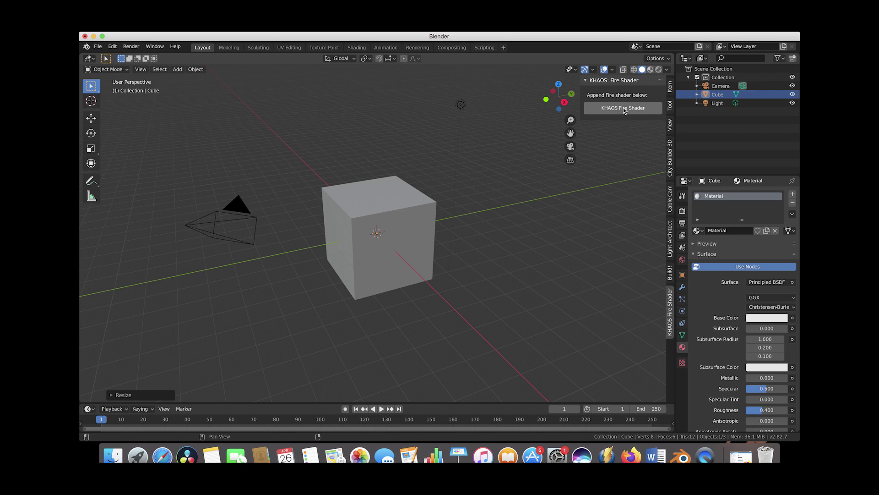
click(387, 194)
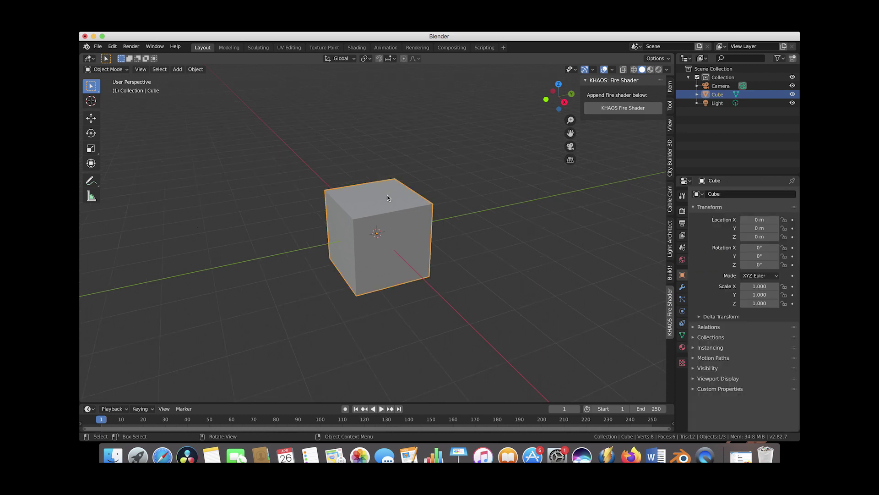
click(683, 347)
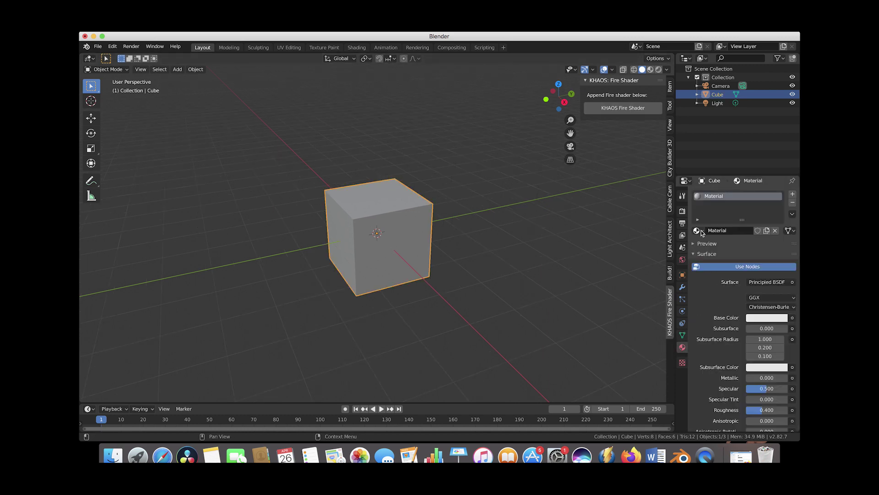
click(698, 230)
click(657, 241)
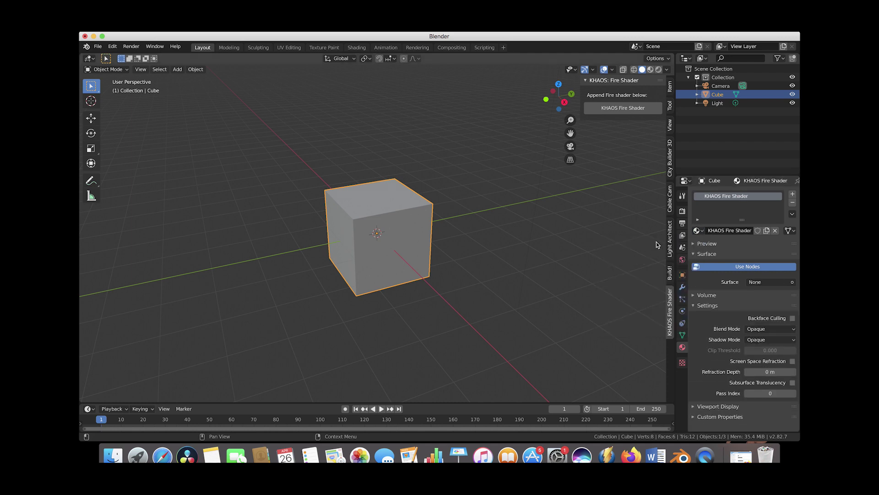
click(705, 297)
scroll(733, 352, down, 1)
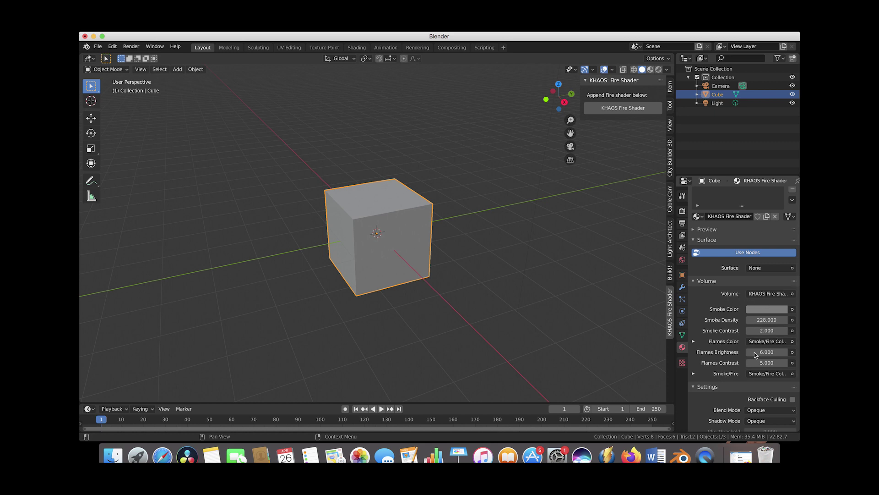
click(694, 373)
scroll(758, 335, down, 2)
scroll(757, 334, down, 1)
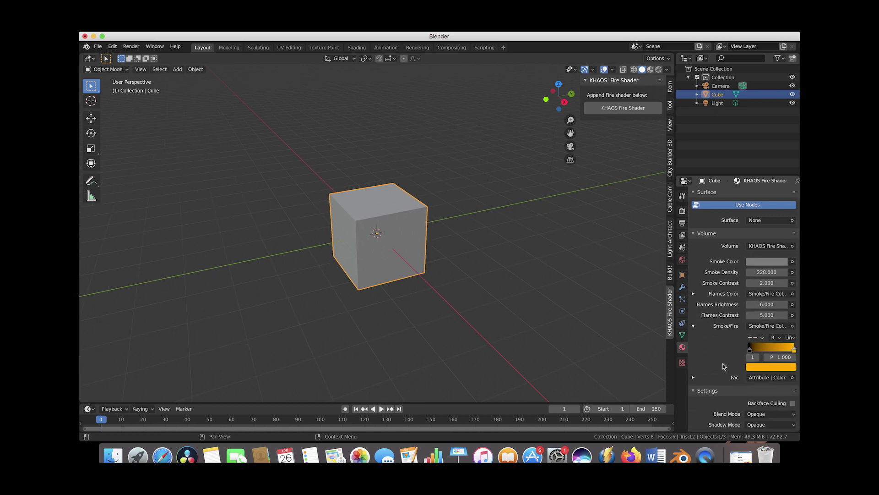
In the Shading node editor, slide the ColorRamp's black stop to 0.027, then return to Layout.
click(356, 48)
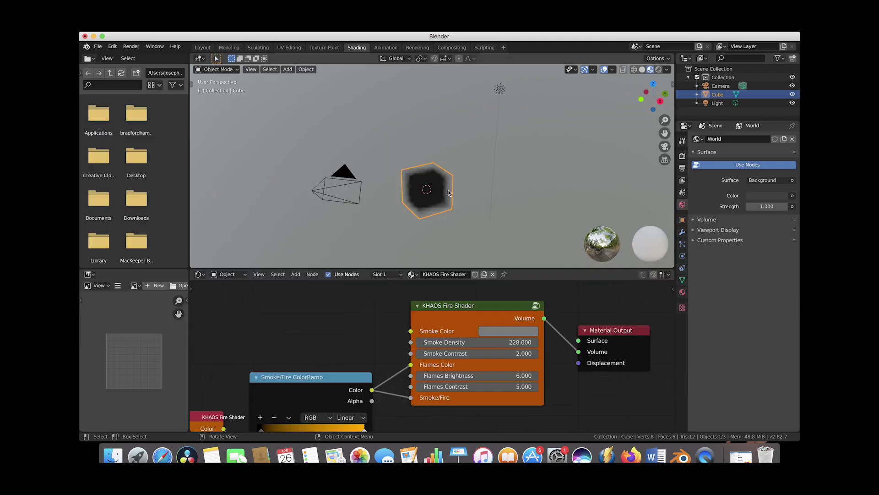
scroll(454, 357, down, 3)
mouse_move(453, 357)
middle_down()
mouse_move(458, 335)
mouse_move(461, 347)
middle_up()
scroll(461, 347, up, 1)
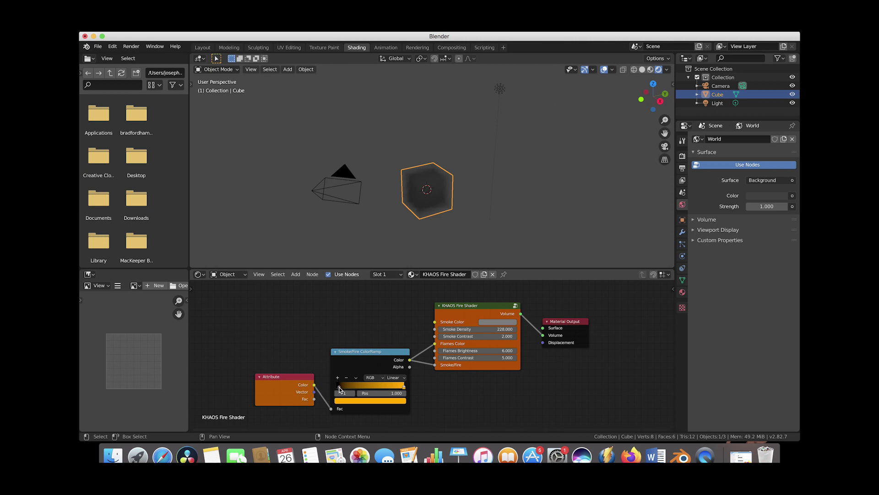
drag(339, 388, 339, 390)
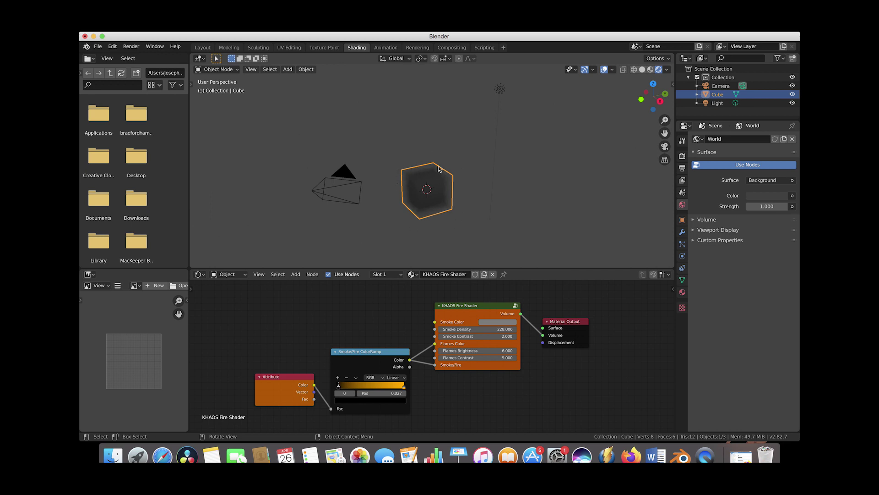
click(202, 47)
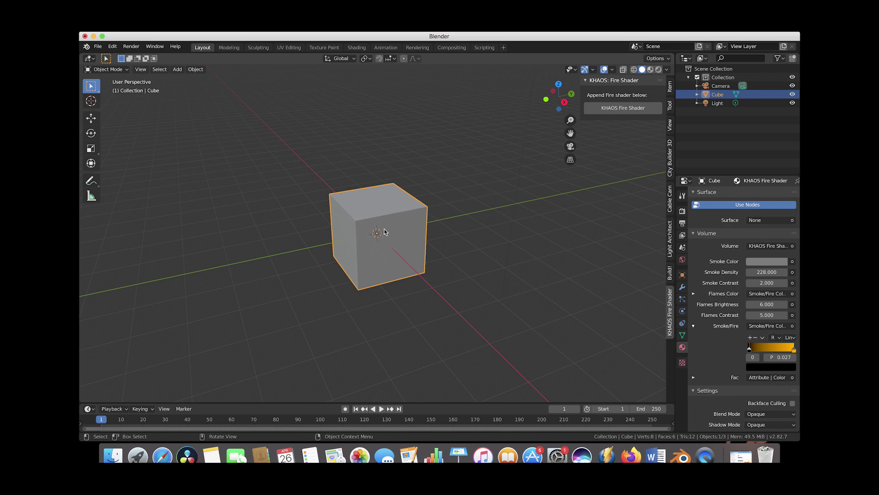
Install khaosfireinstall2_82mantaflow.zip, tick KHAOS: Explosion Systems, and close Preferences.
click(112, 46)
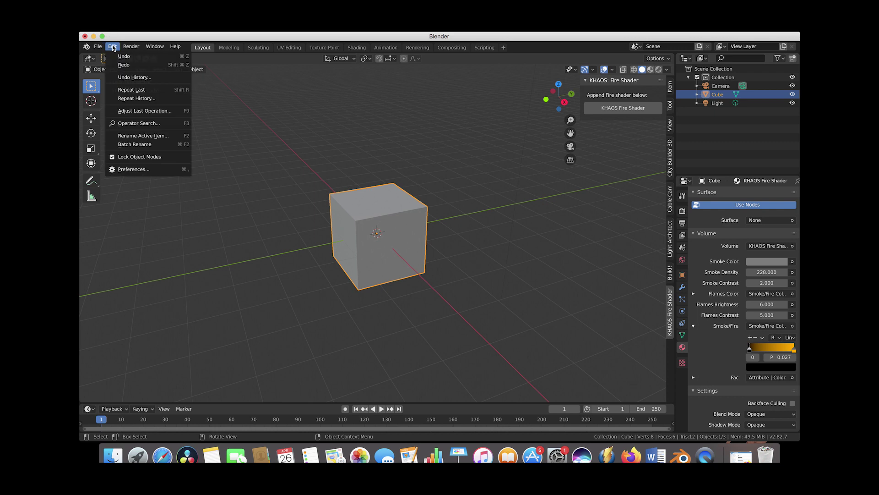
click(149, 169)
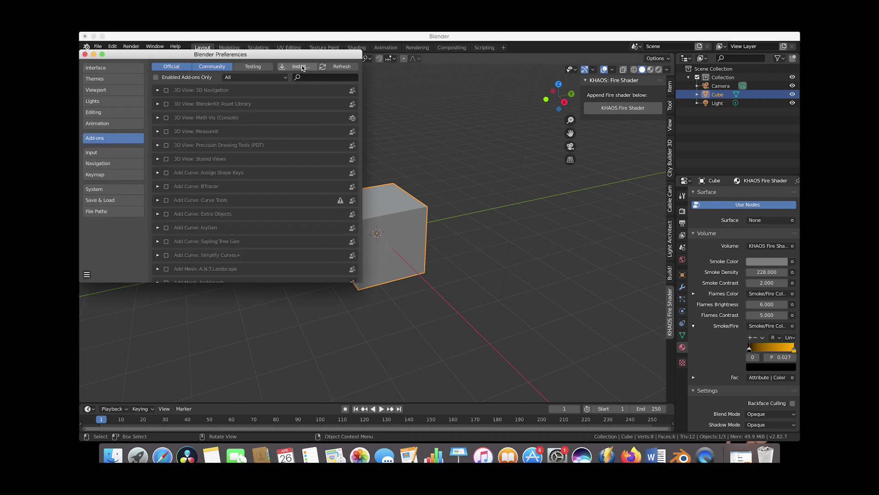
click(302, 68)
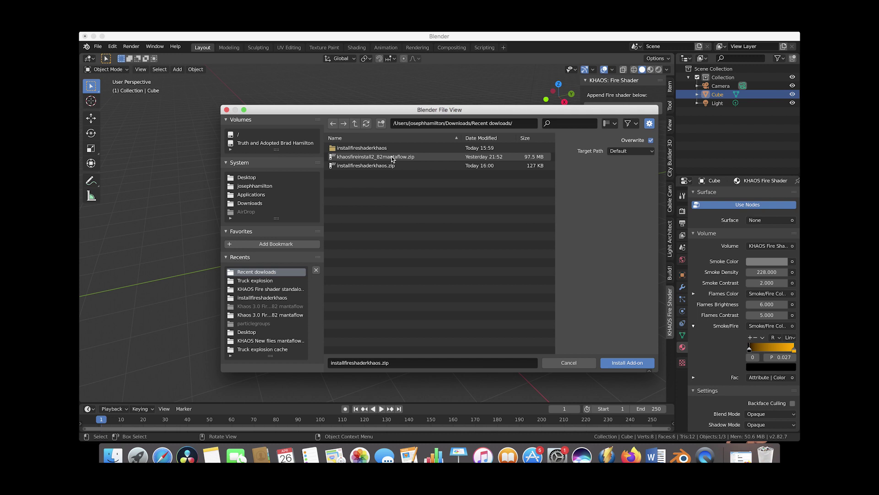
click(392, 159)
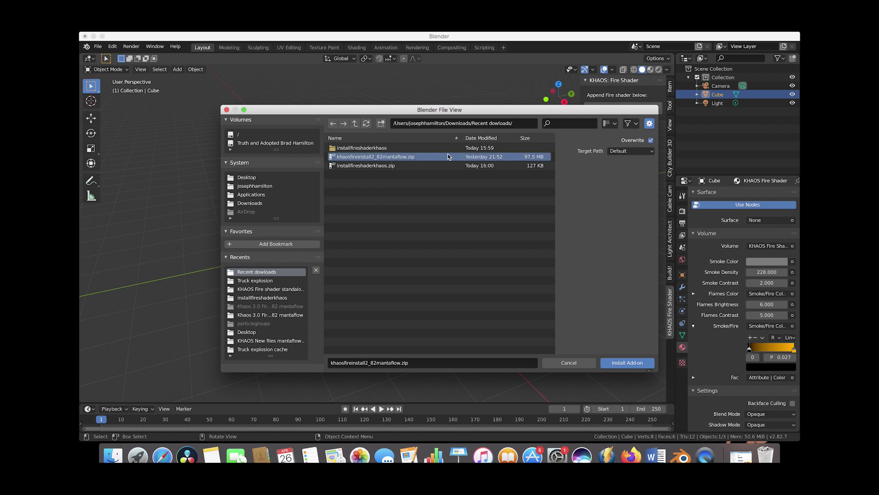
click(624, 363)
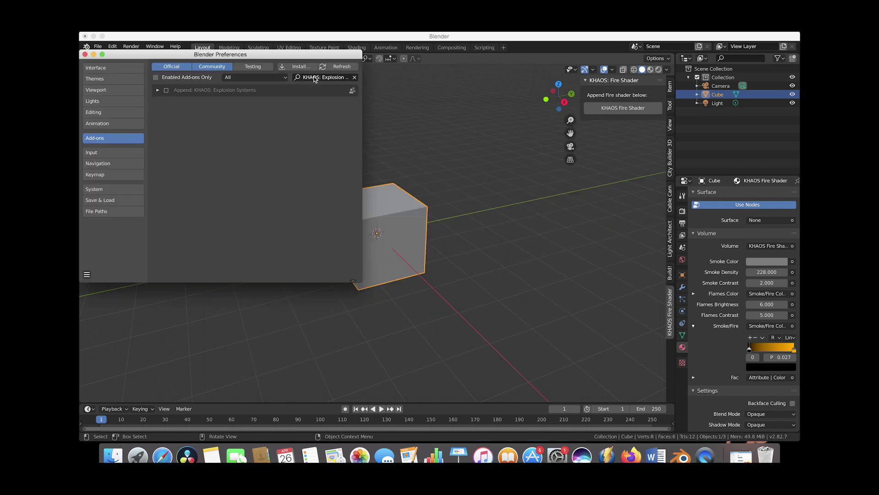
click(167, 90)
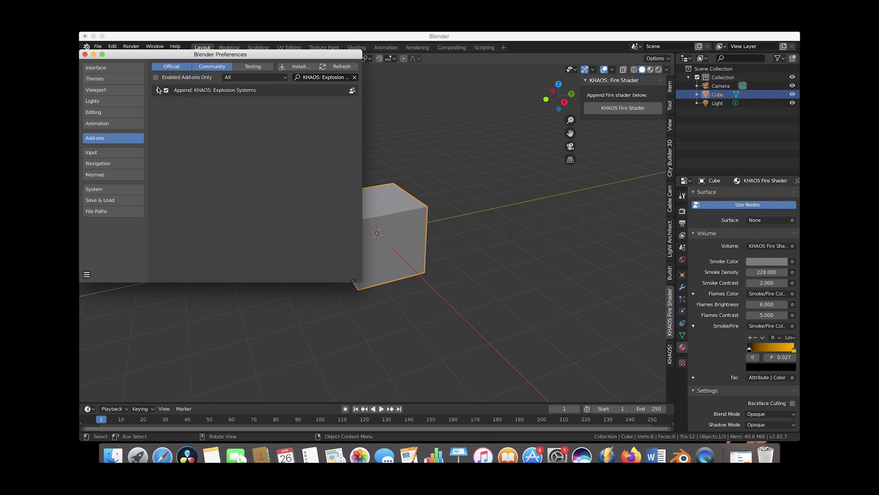
click(84, 54)
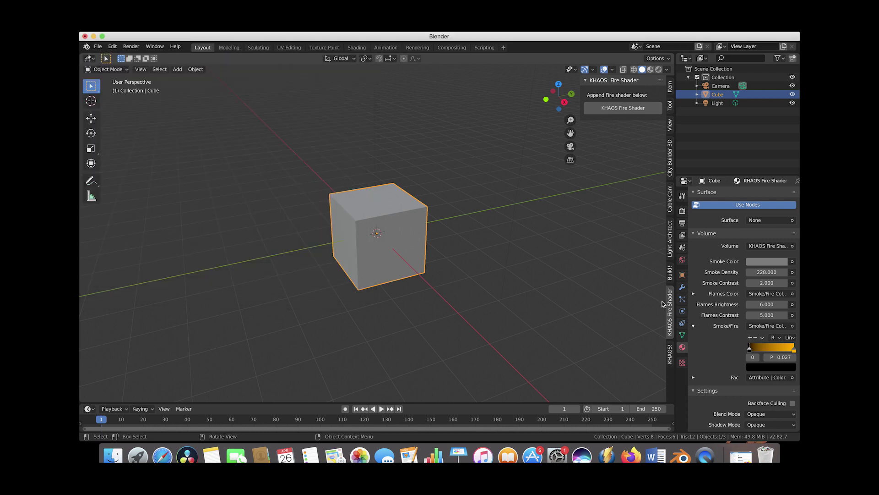
Widen the KHAOS! sidebar panel, choose Dynamic Smoke/Fire, and create an omnidirectional burst from the cube.
click(670, 355)
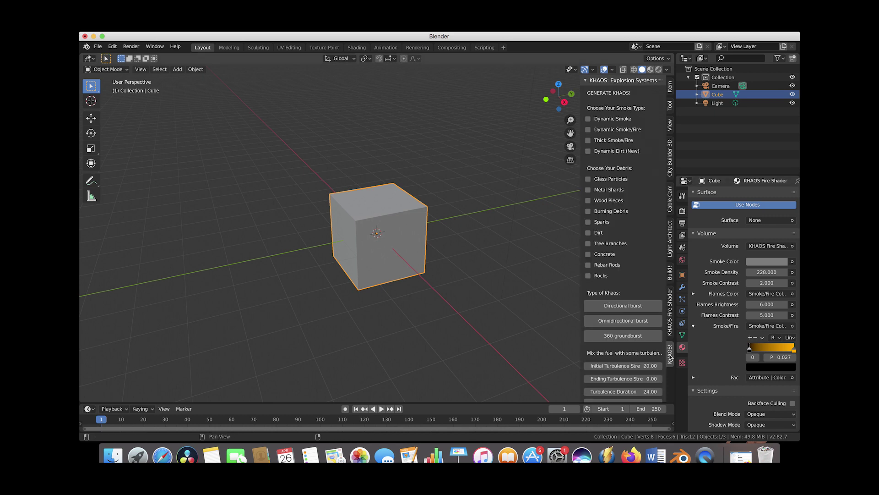
drag(581, 222, 555, 215)
middle_drag(614, 205, 634, 194)
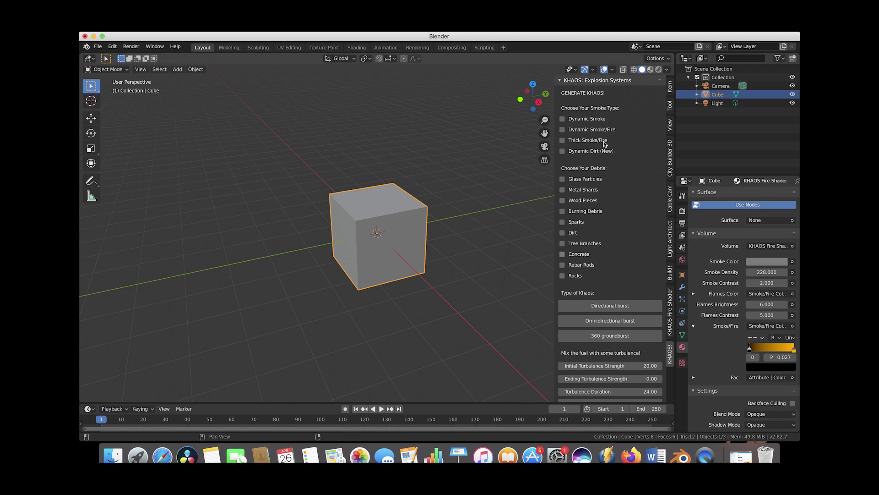
click(563, 129)
click(610, 320)
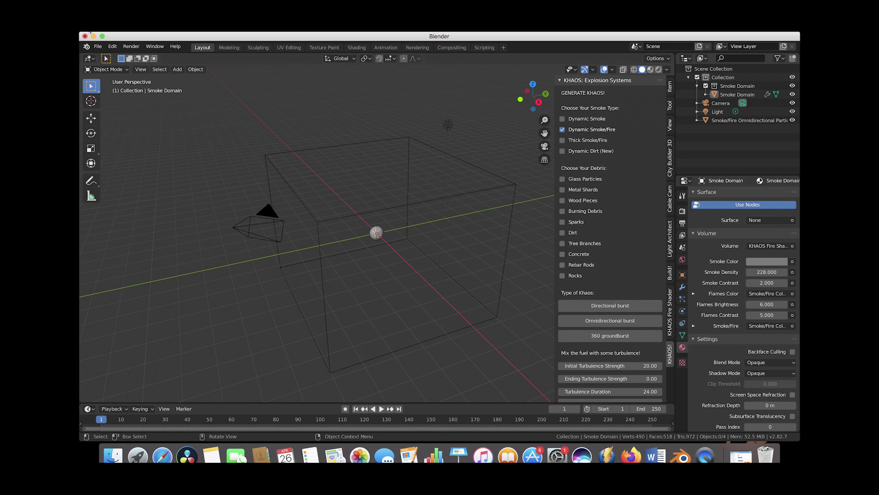
Open Truck explosion.blend from Open Recent without saving the untitled file, and show the KHAOS panel.
click(98, 46)
mouse_move(118, 73)
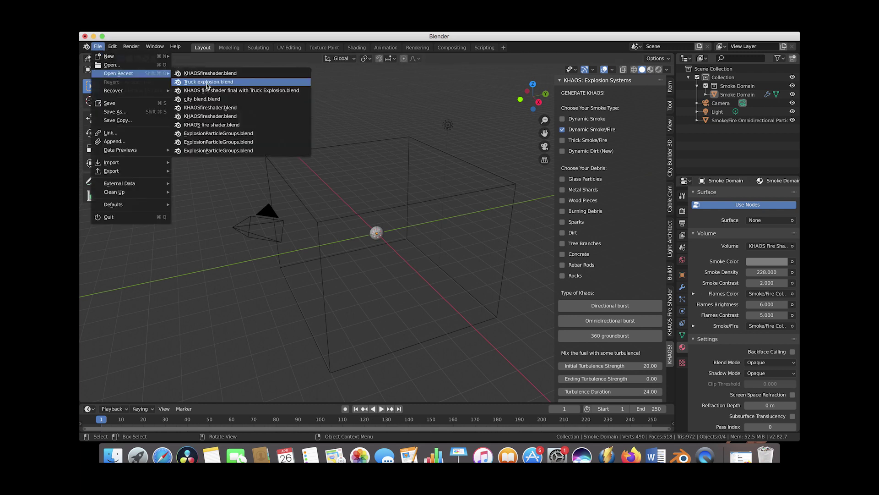
click(208, 82)
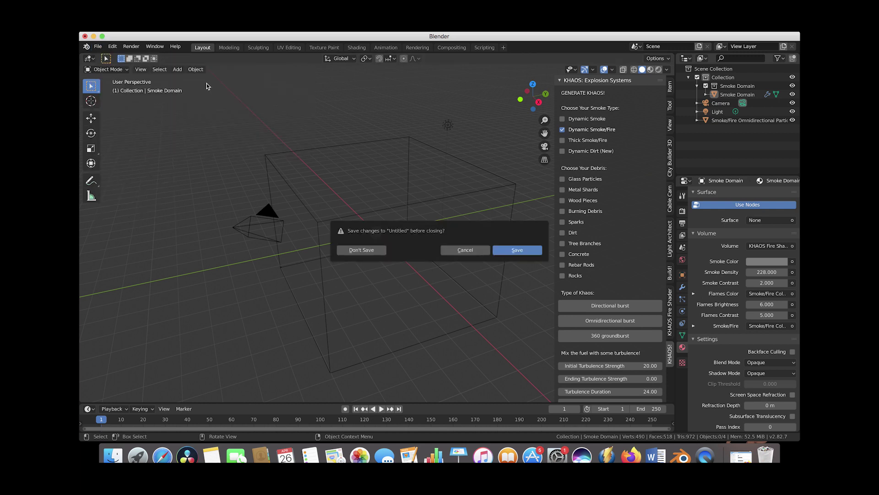
click(374, 252)
scroll(460, 229, right, 10)
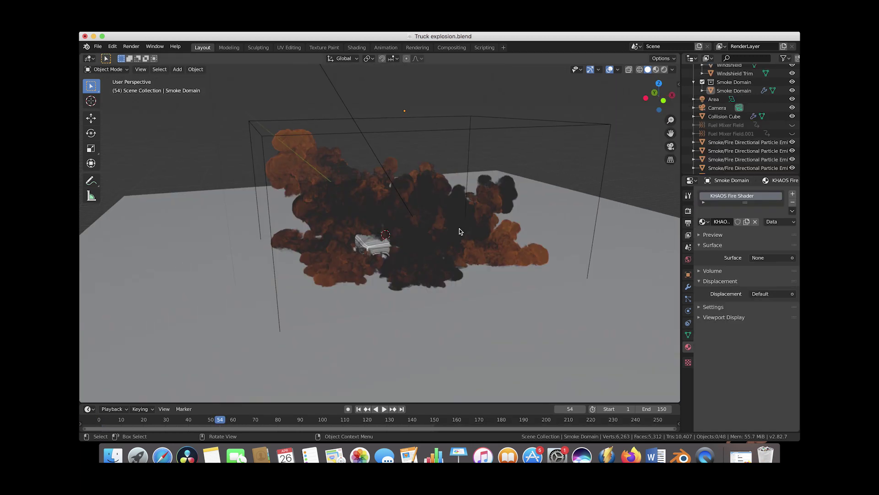
scroll(460, 229, right, 5)
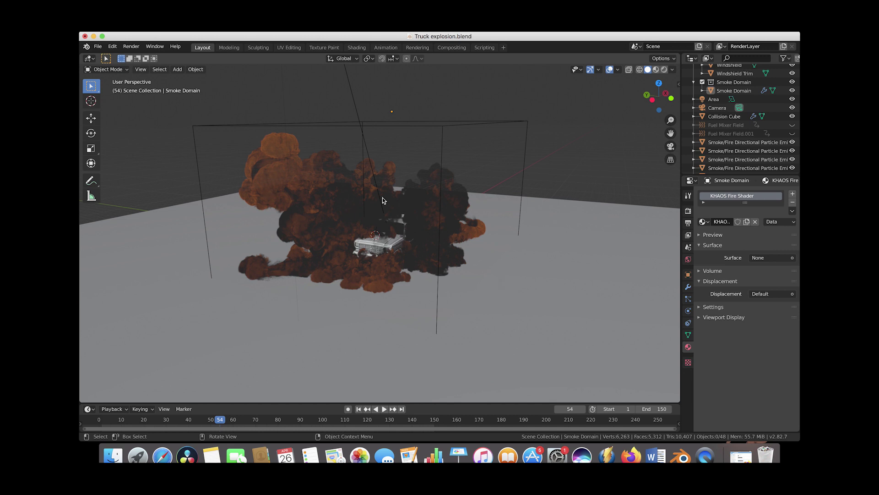
scroll(493, 236, right, 3)
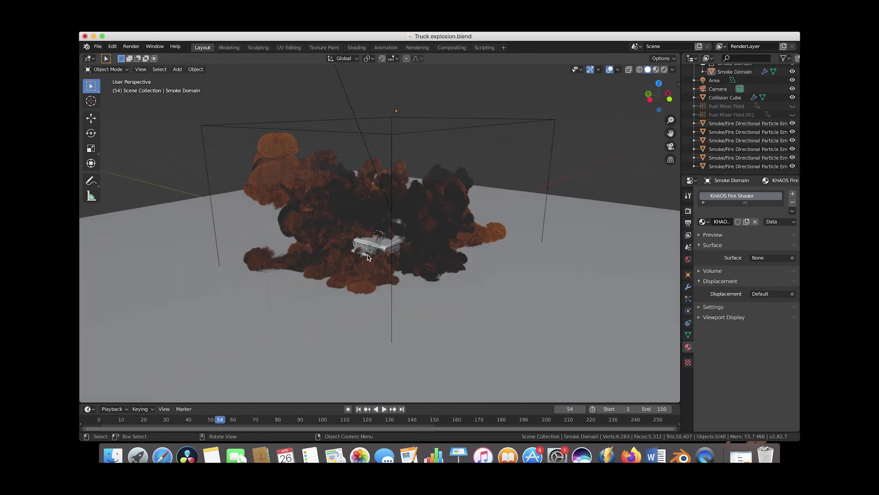
click(679, 84)
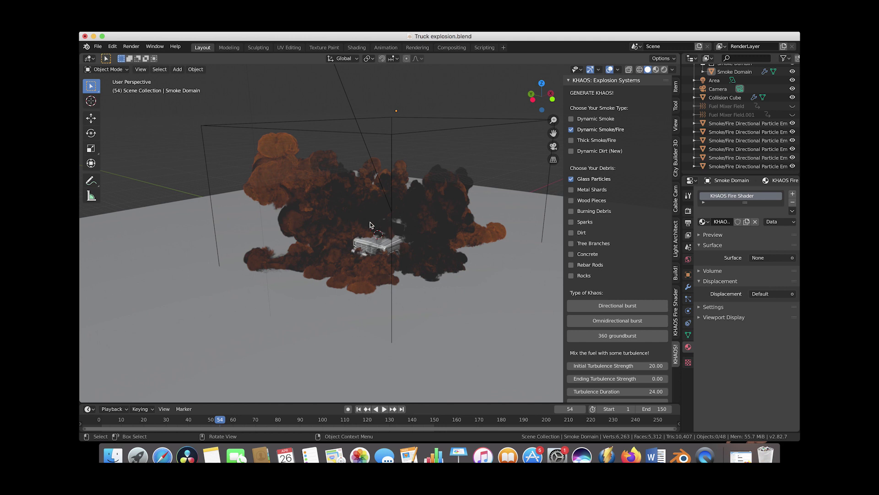
Tick Glass Particles as explosion debris and select the Smoke Domain box.
click(571, 179)
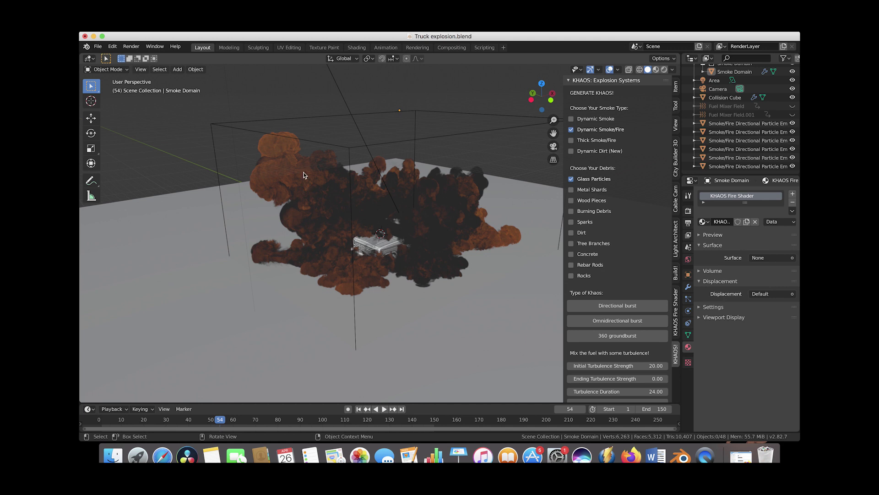
click(372, 259)
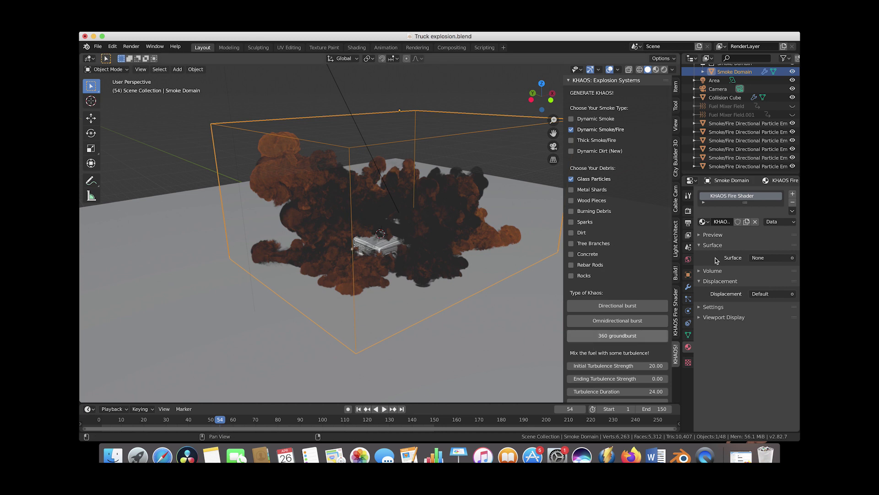
Append the KHAOS Fire Shader and pick it as the Smoke Domain's material, then view it in Shading.
click(676, 316)
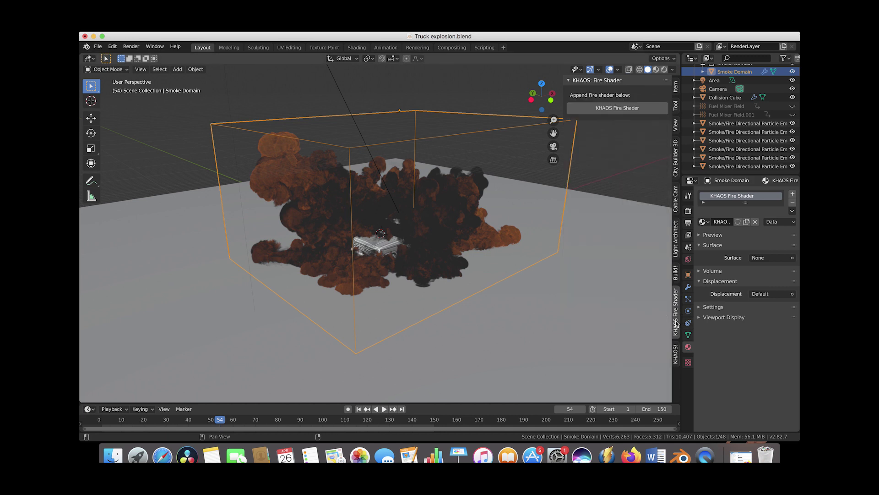
click(618, 110)
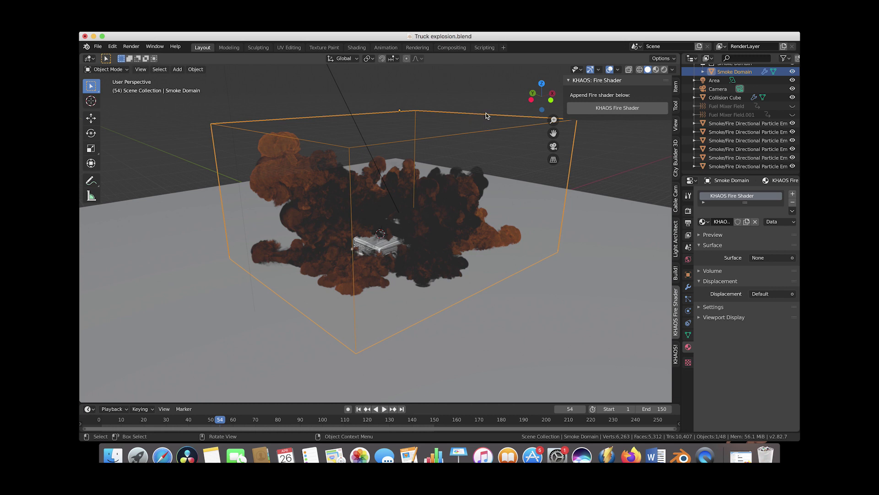
click(702, 222)
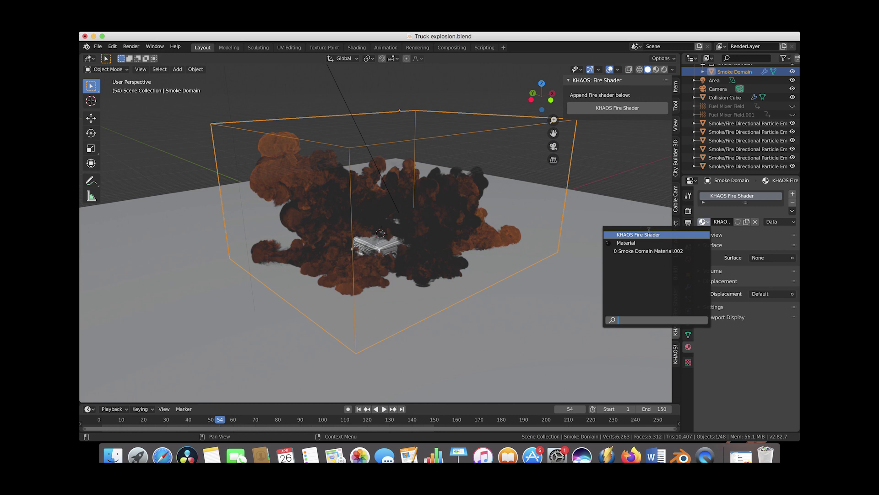
click(631, 235)
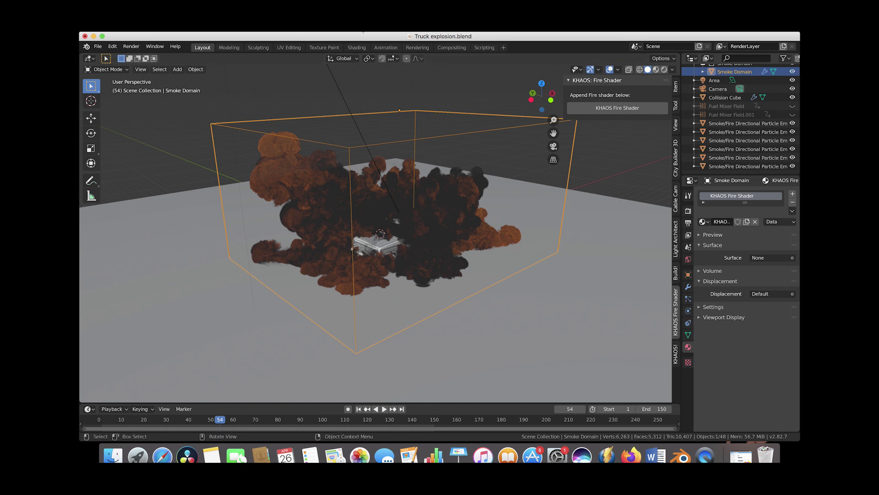
click(356, 47)
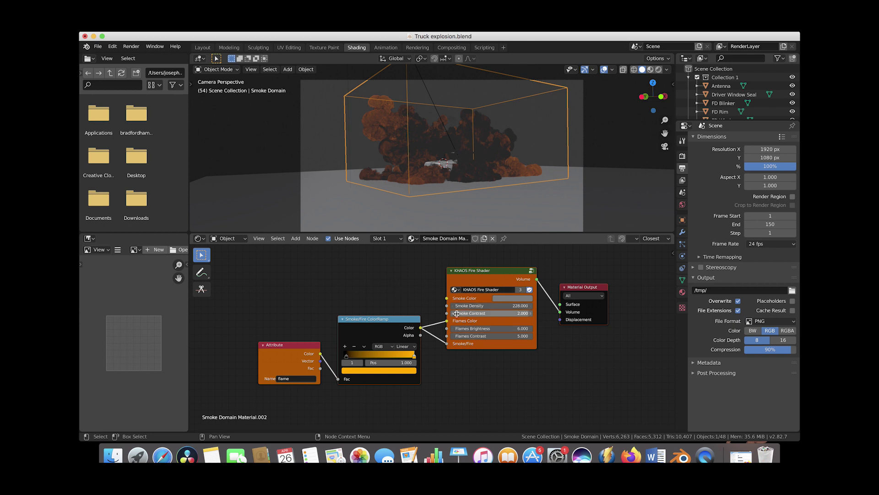
Switch the viewport to Rendered shading from the Z pie menu.
key(z)
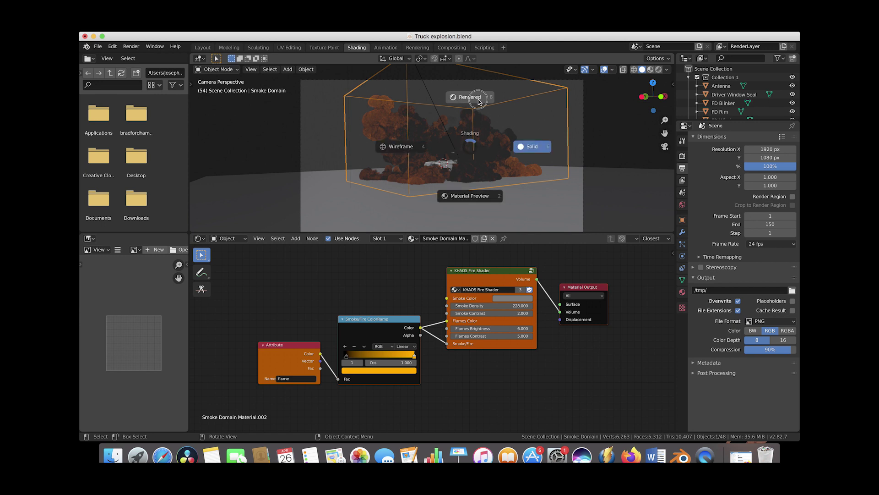
click(477, 100)
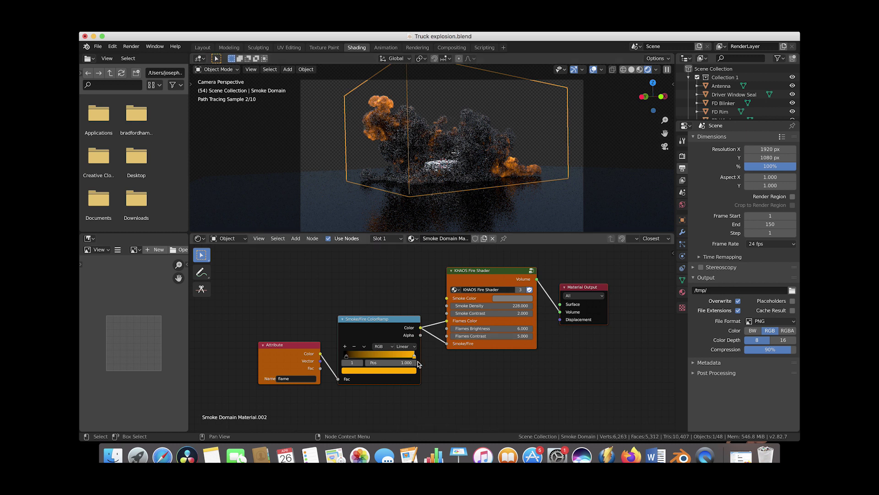
scroll(435, 335, right, 2)
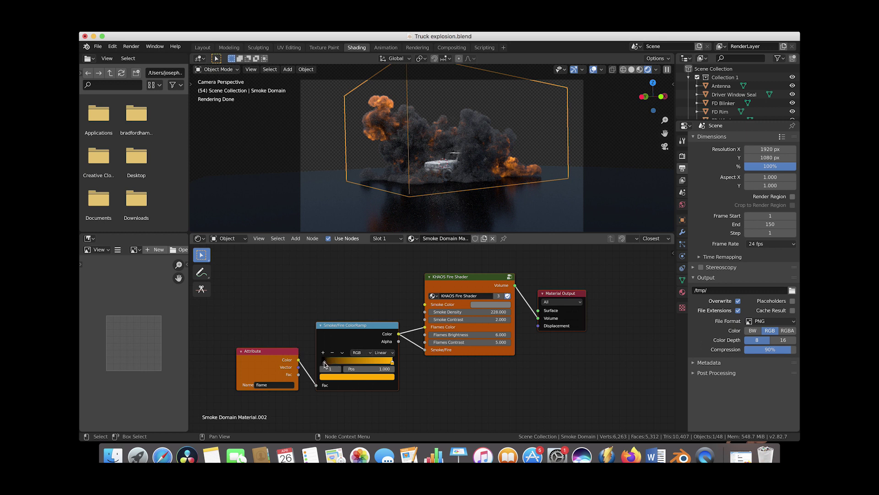
click(324, 362)
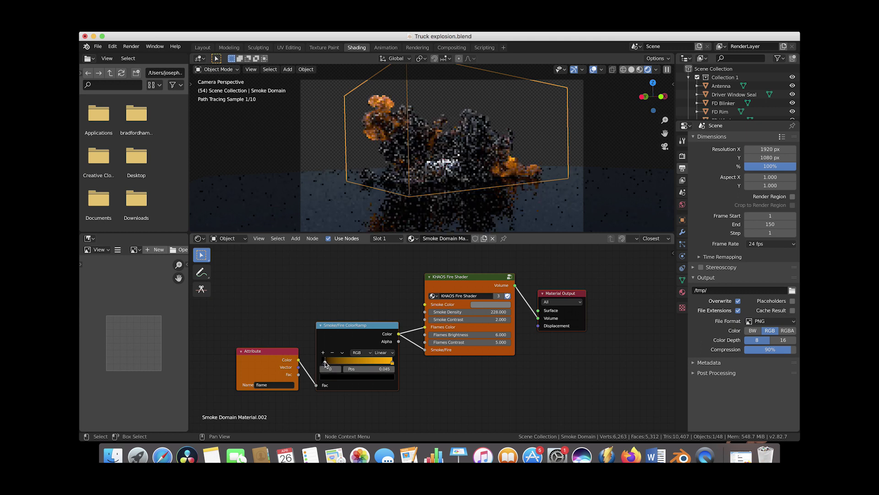
Move the Smoke/Fire color ramp's dark stop to position 0.107.
drag(325, 363, 329, 362)
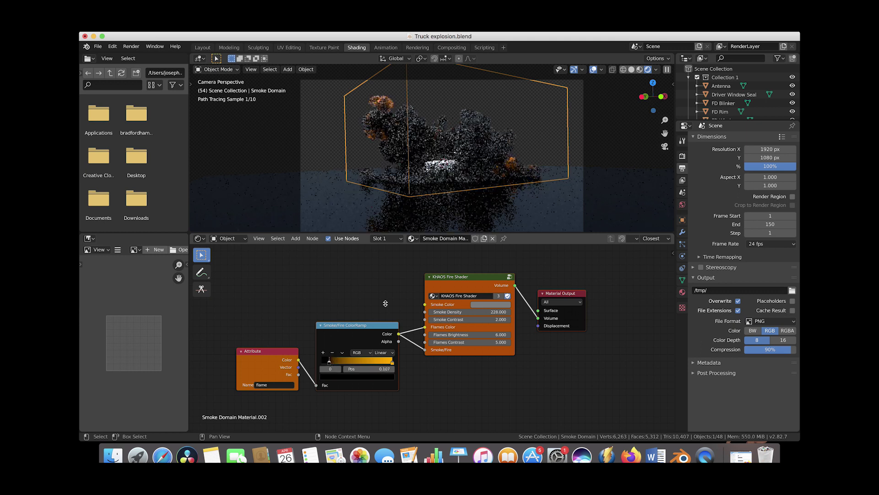